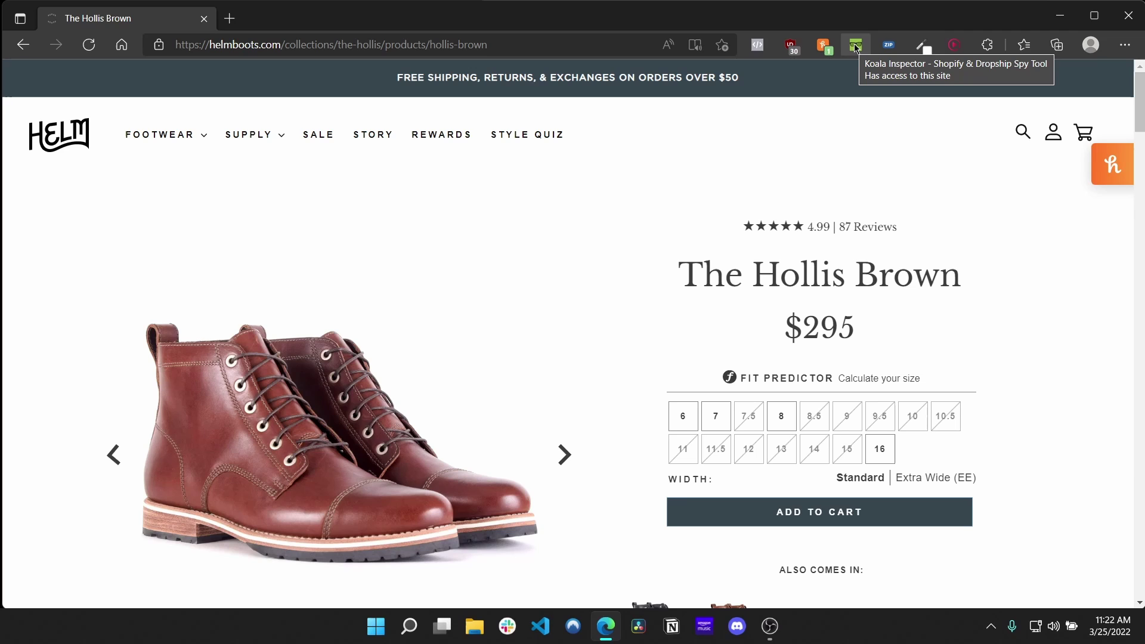
Open Koala Inspector on the Helm store and scroll its detected Shopify apps list
click(854, 44)
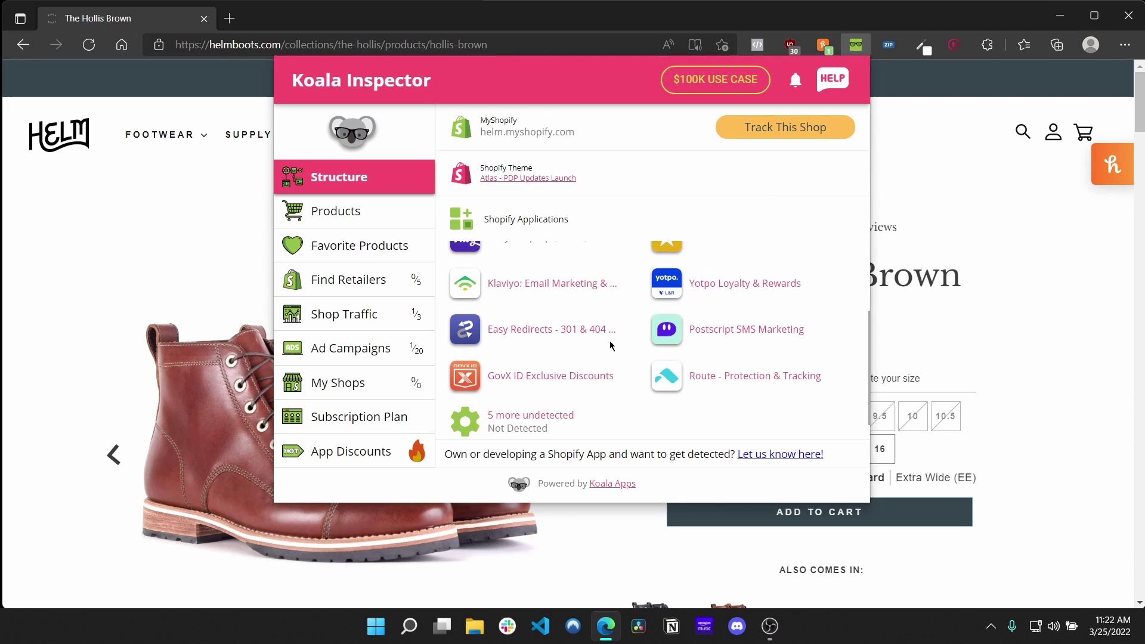
scroll(611, 345, up, 2)
scroll(611, 343, down, 1)
scroll(611, 342, up, 1)
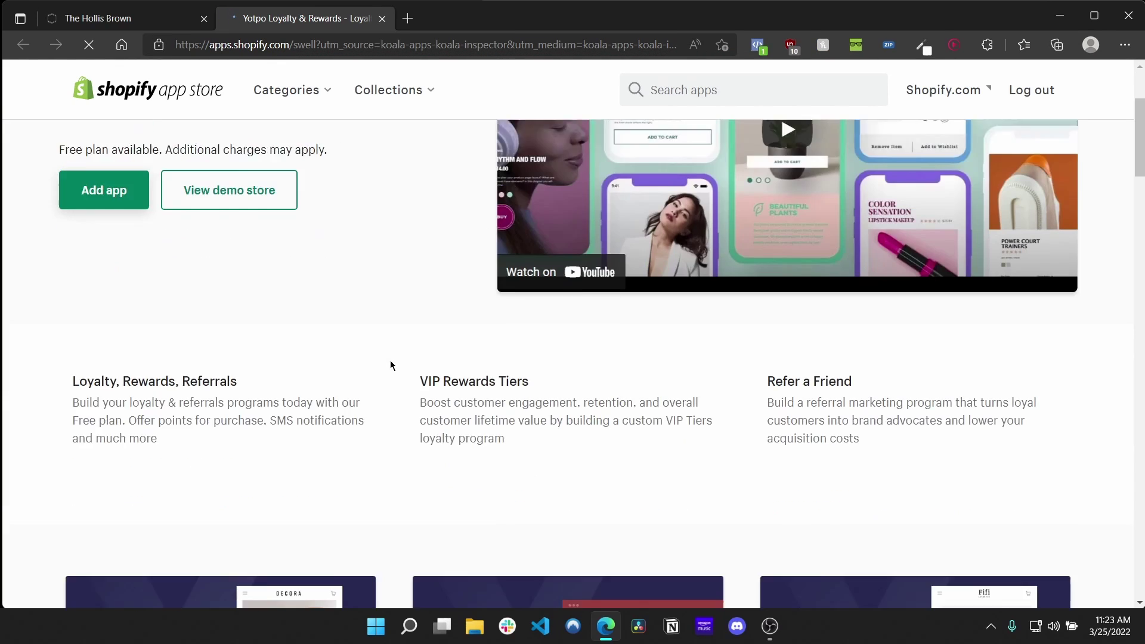
Switch from the Yotpo App Store tab back to the Hollis Brown product page
key(ctrl+shift+Tab)
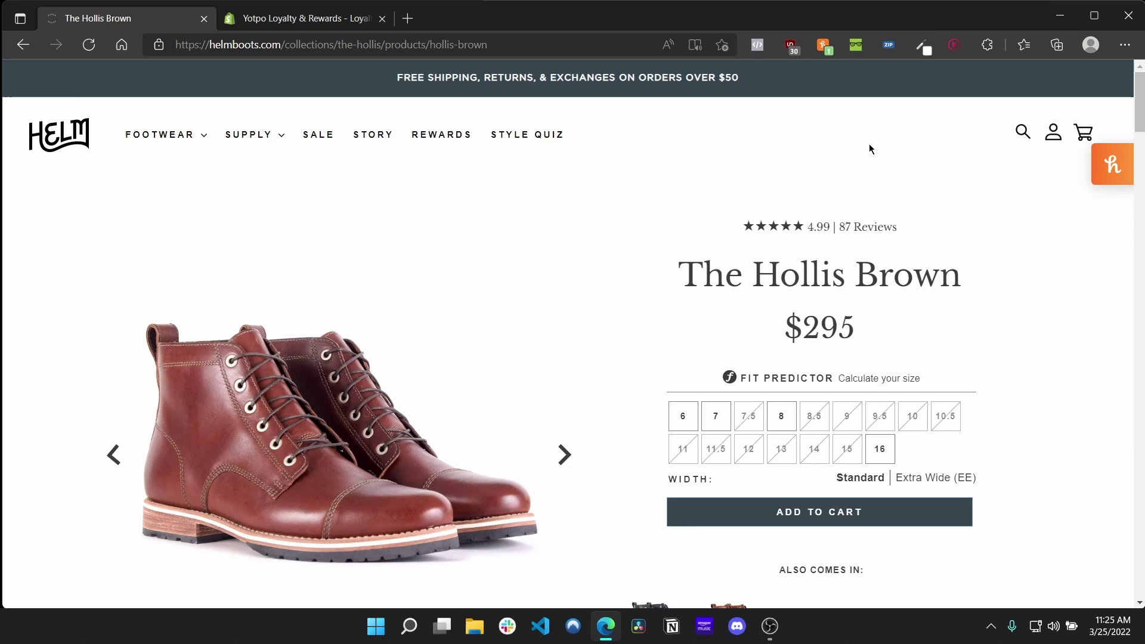
Sample the boot leather colour #8C433A with ColorZilla's picker and search it on Google
click(922, 48)
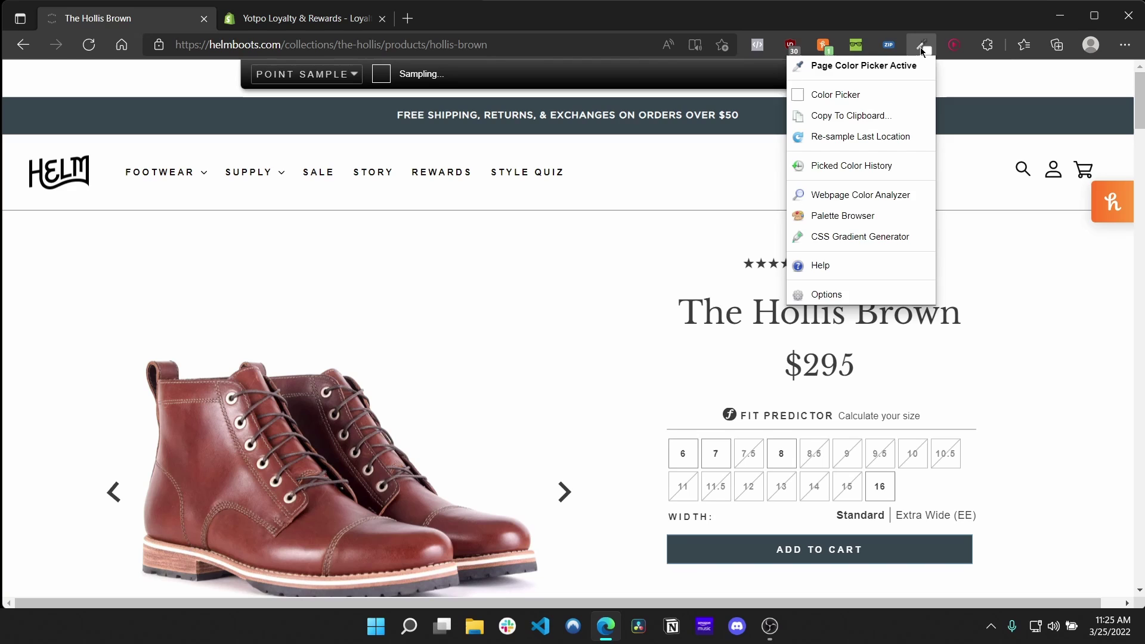
click(922, 47)
click(922, 48)
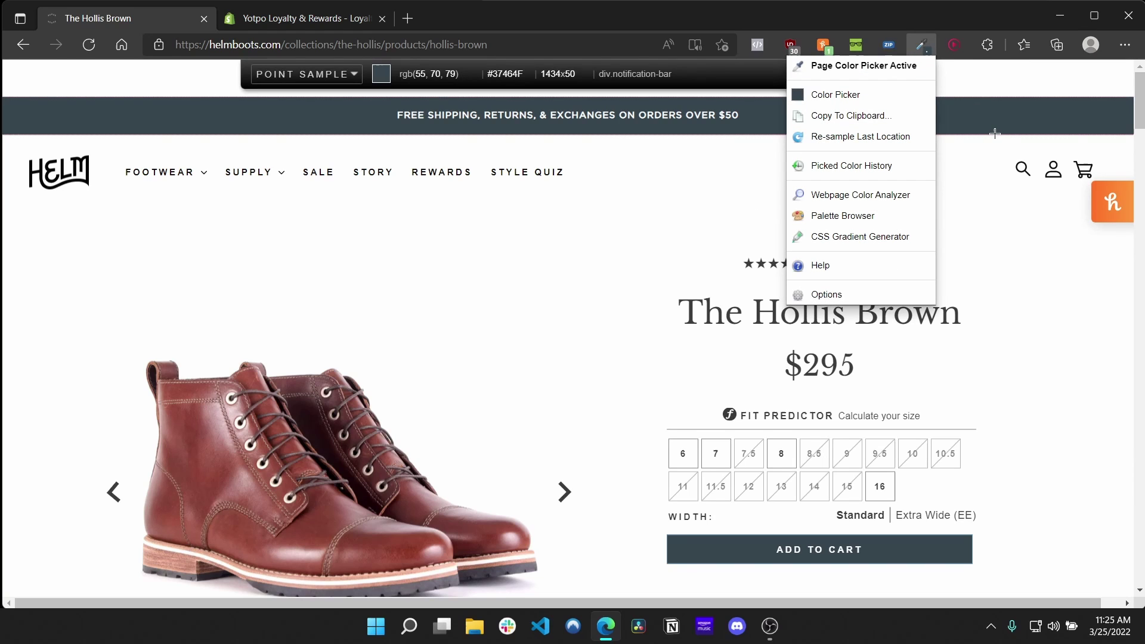
click(740, 322)
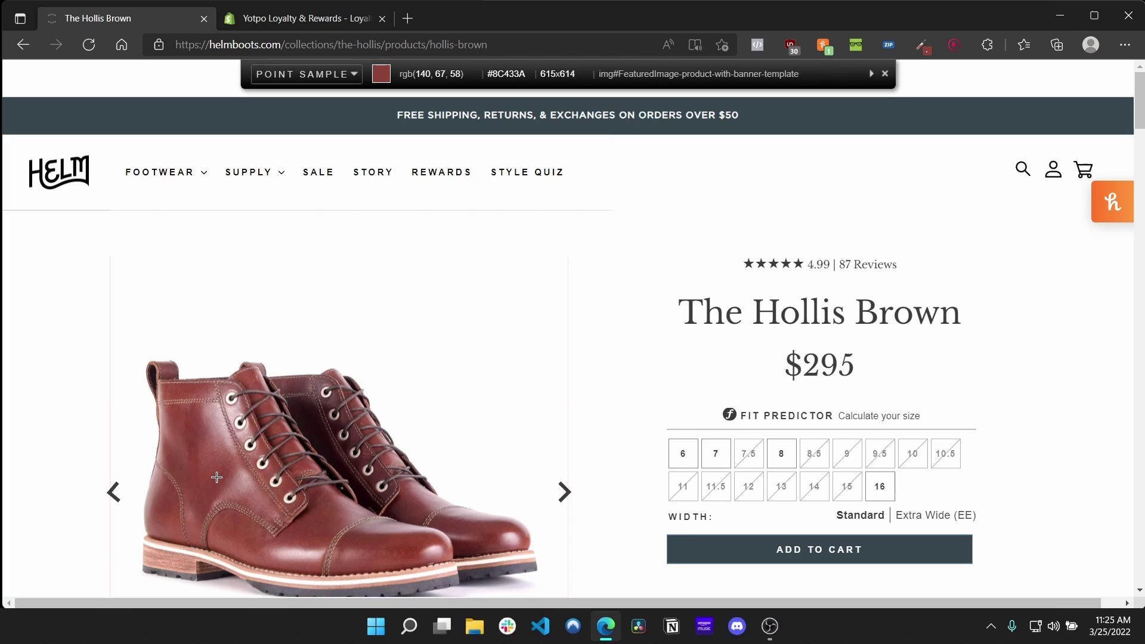
click(217, 477)
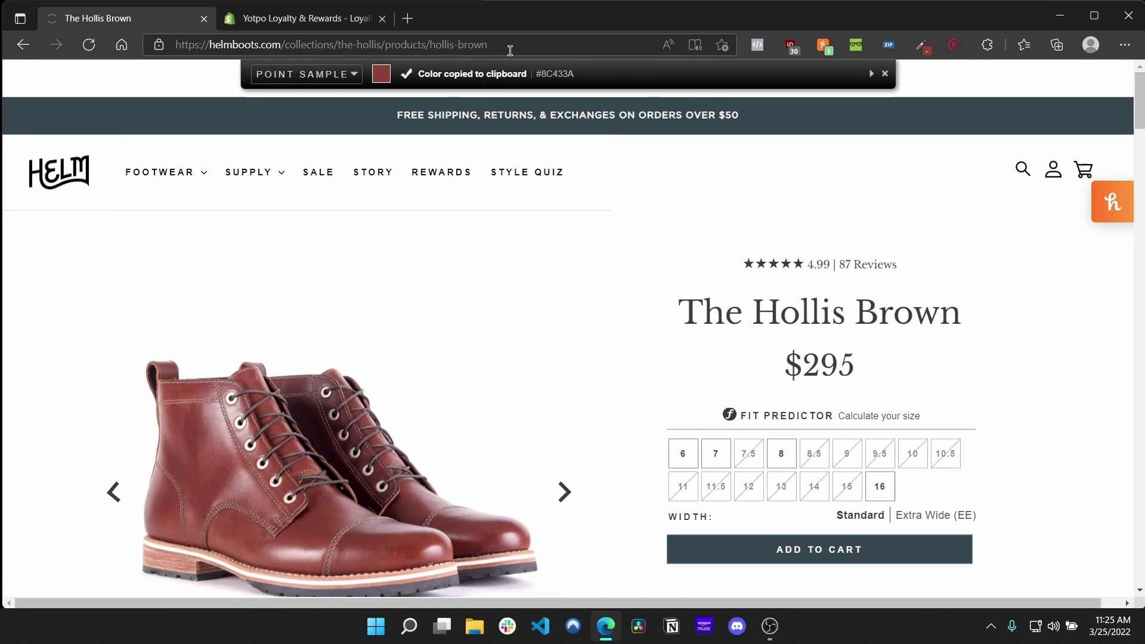
click(536, 74)
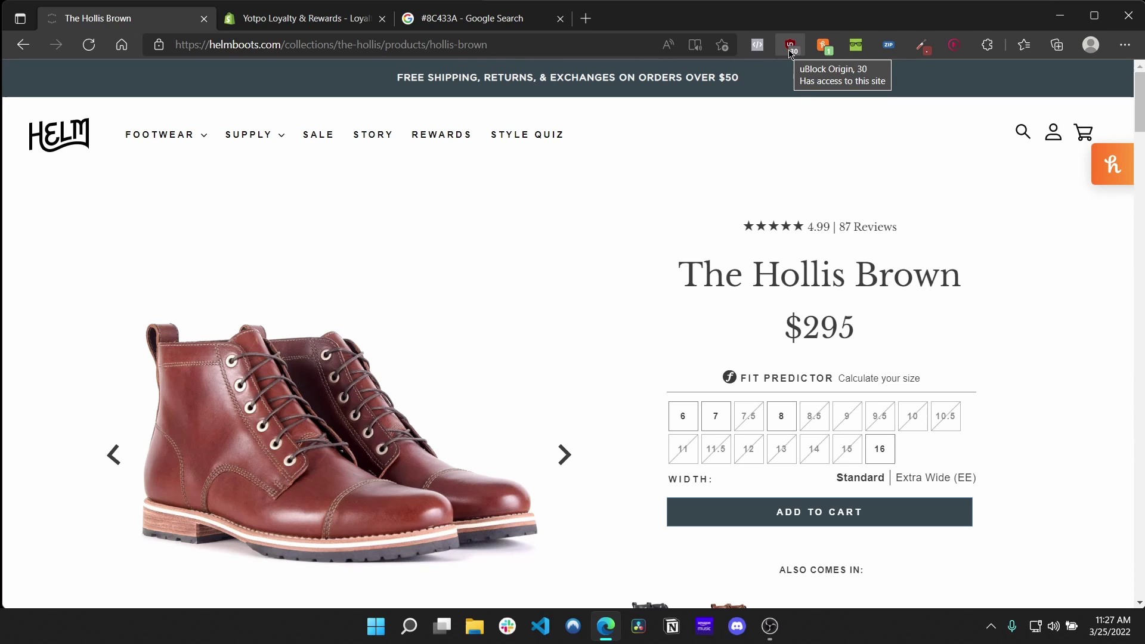
scroll(721, 293, down, 4)
scroll(721, 292, up, 4)
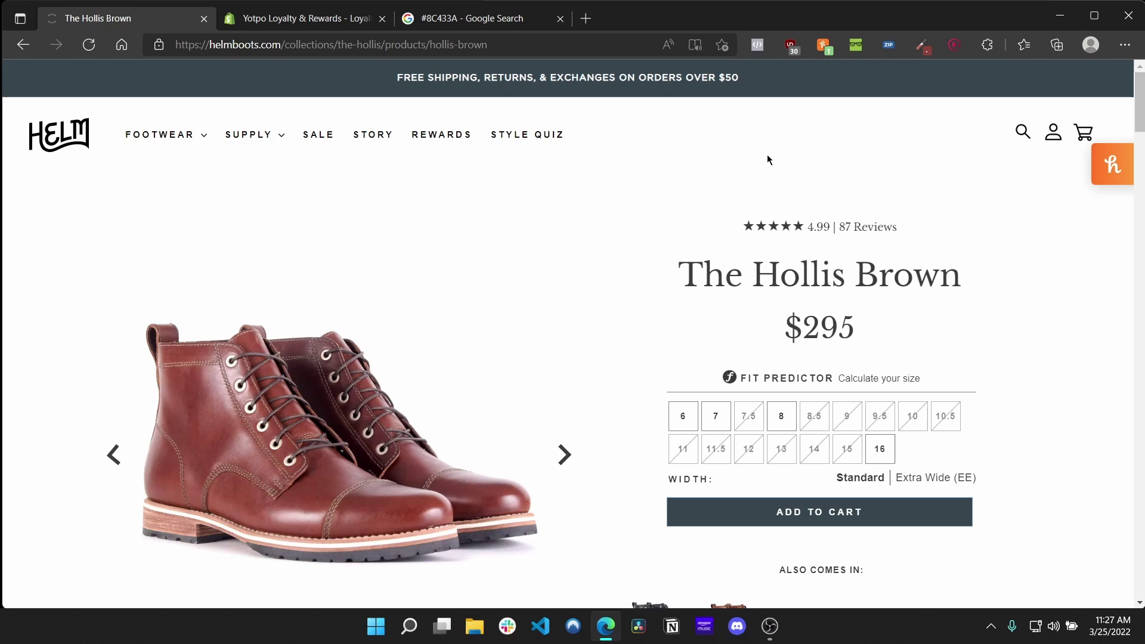
Turn uBlock Origin off for helmboots.com, reload, and dismiss the 15% Off signup popup
click(782, 51)
click(711, 96)
click(779, 99)
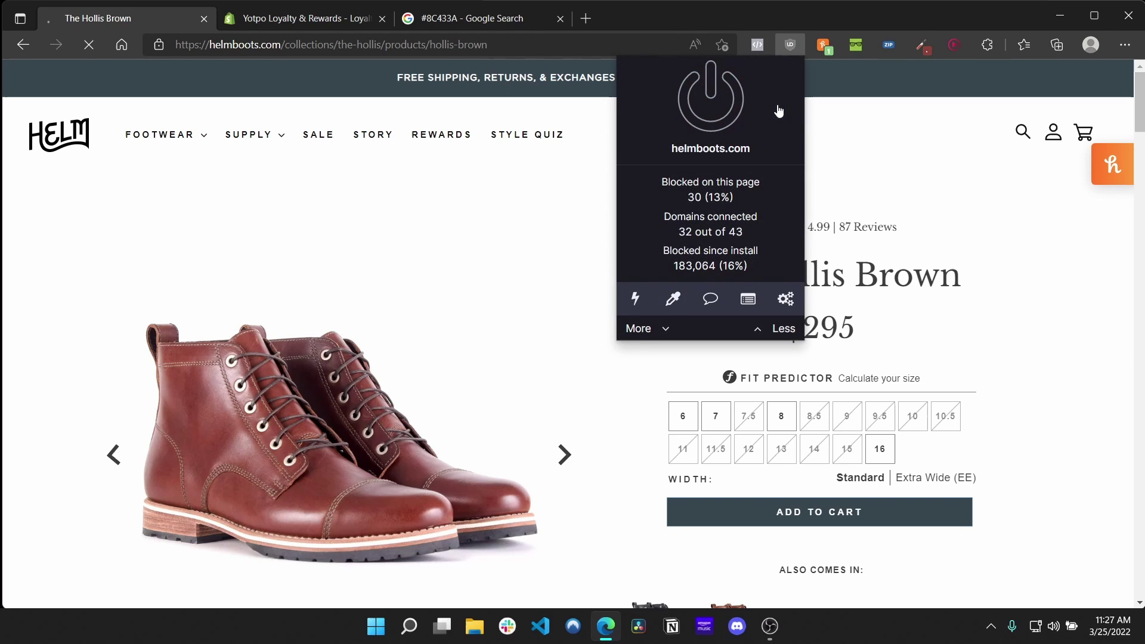
scroll(526, 198, down, 5)
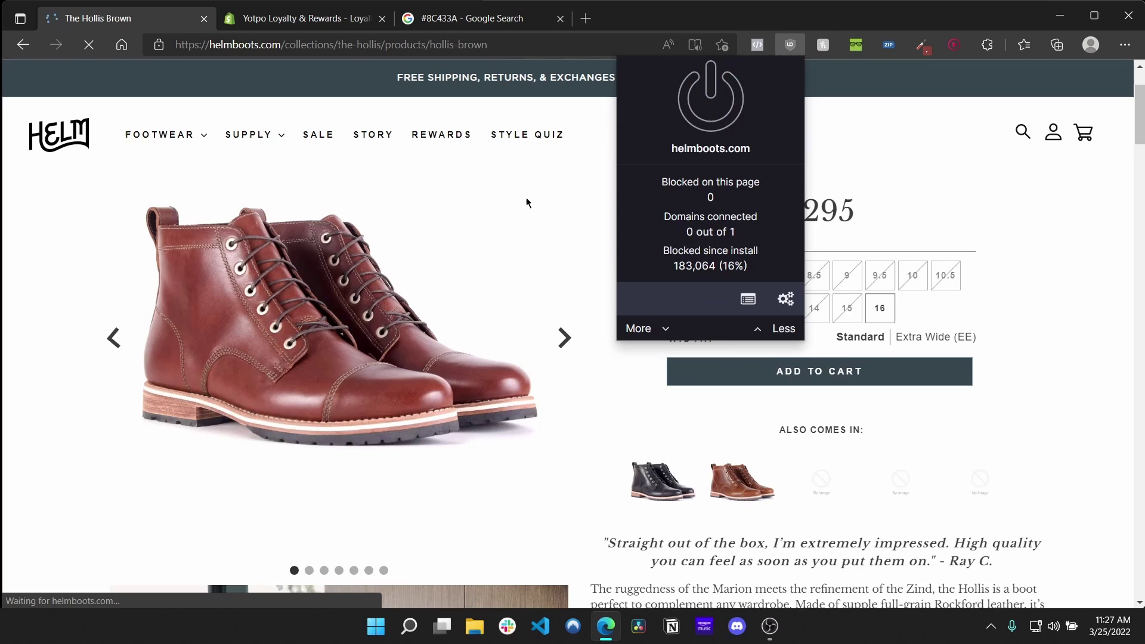
scroll(526, 198, down, 5)
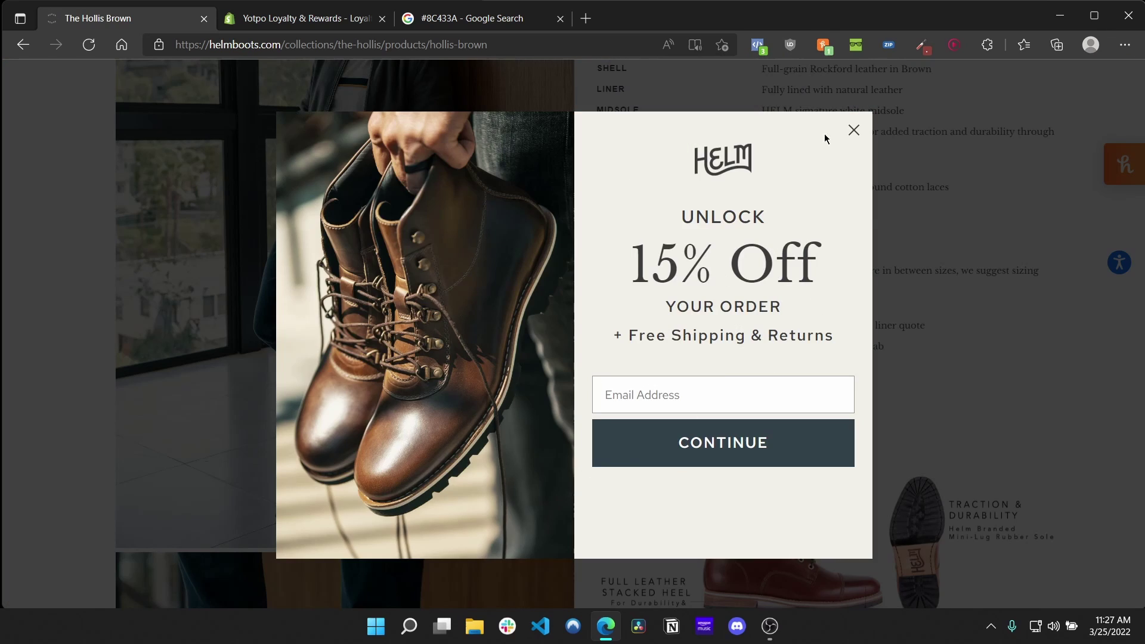
click(854, 130)
scroll(845, 113, up, 10)
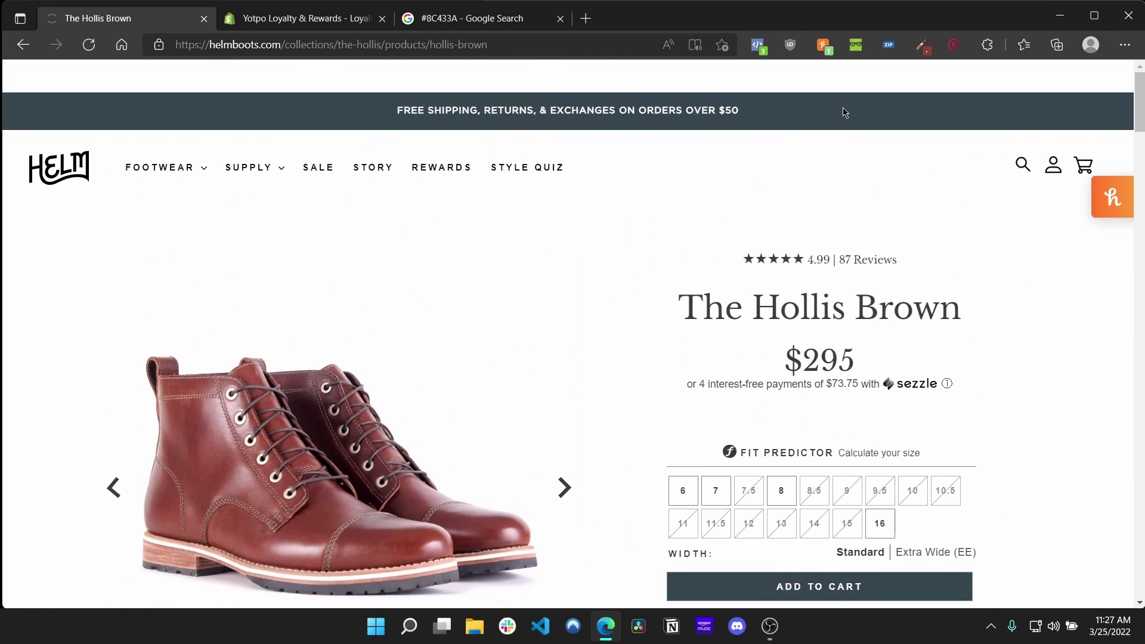
Re-enable uBlock Origin for helmboots.com, reload the page, and close the panel
click(791, 45)
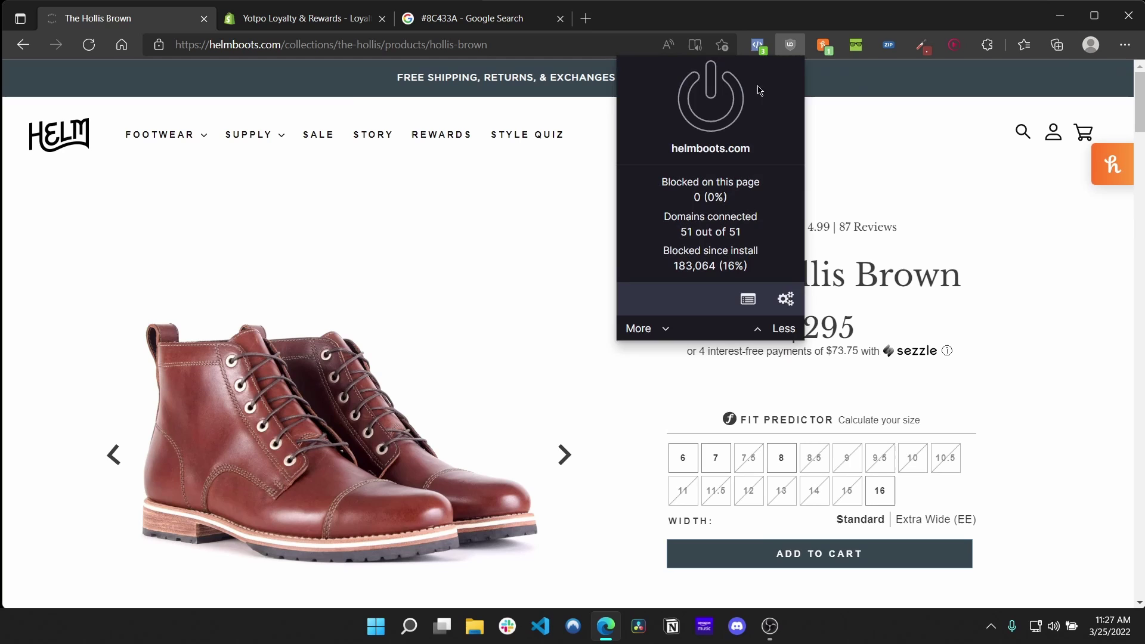
click(742, 94)
click(780, 95)
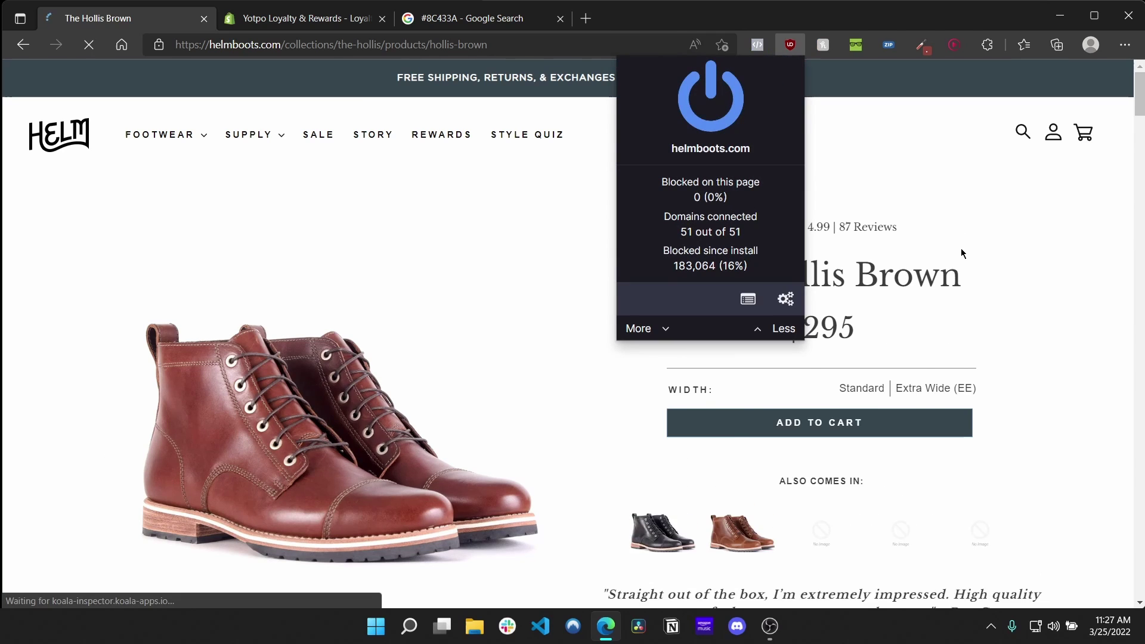
click(940, 200)
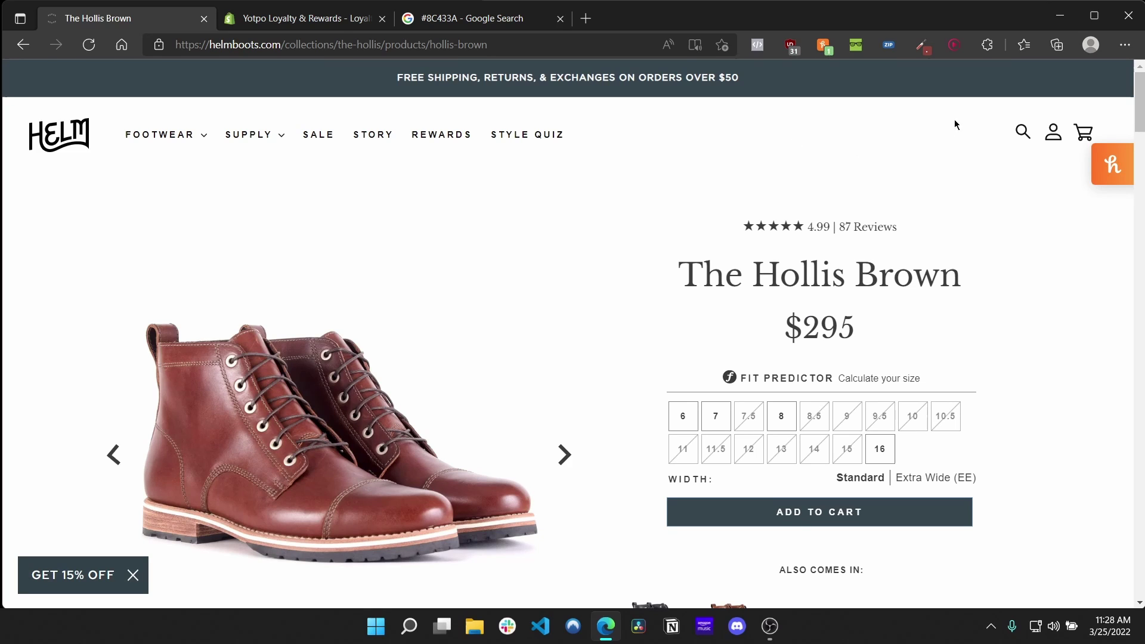
Review Unhook's YouTube hiding toggles, then open a new blank tab
click(956, 45)
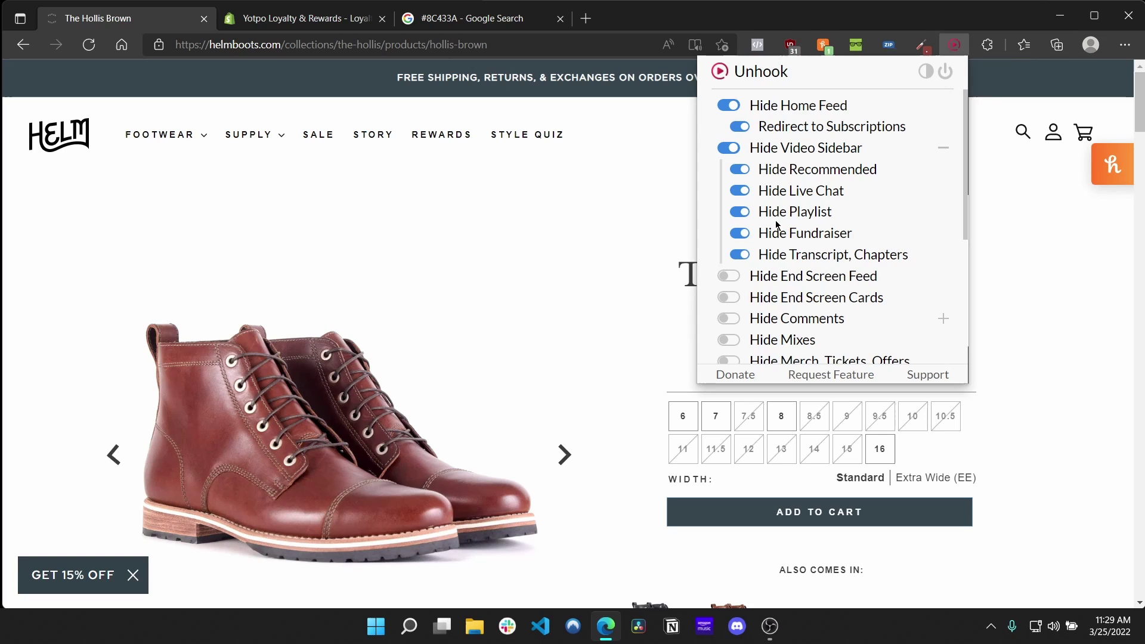
click(586, 19)
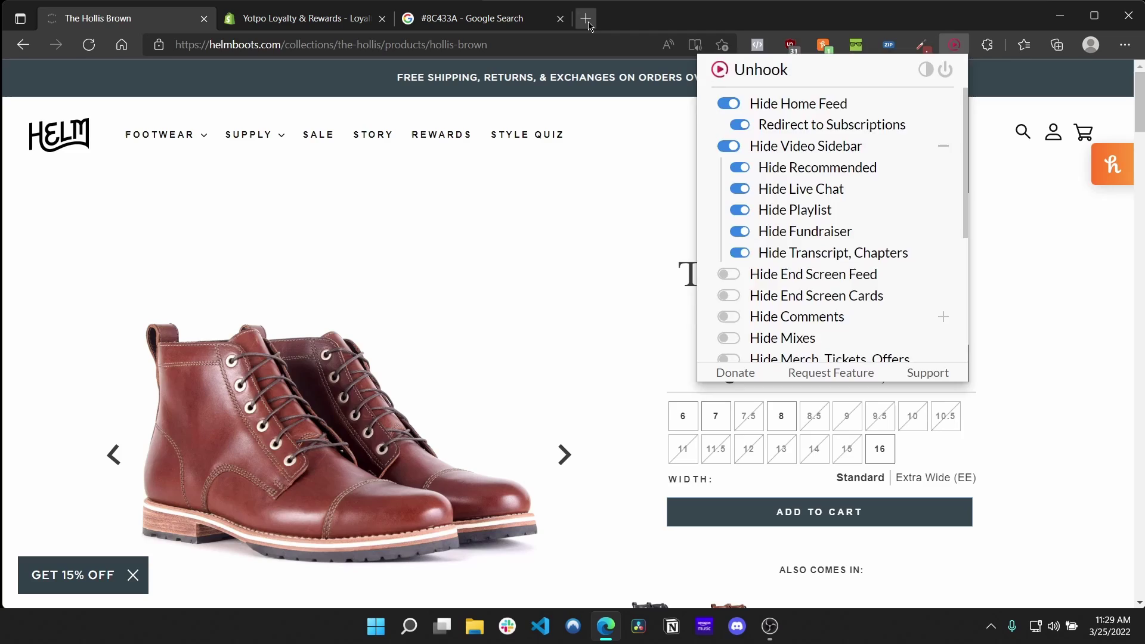
Search YouTube from the address bar for the Shopify developer's channel name
text(you)
key(Tab)
text(wil)
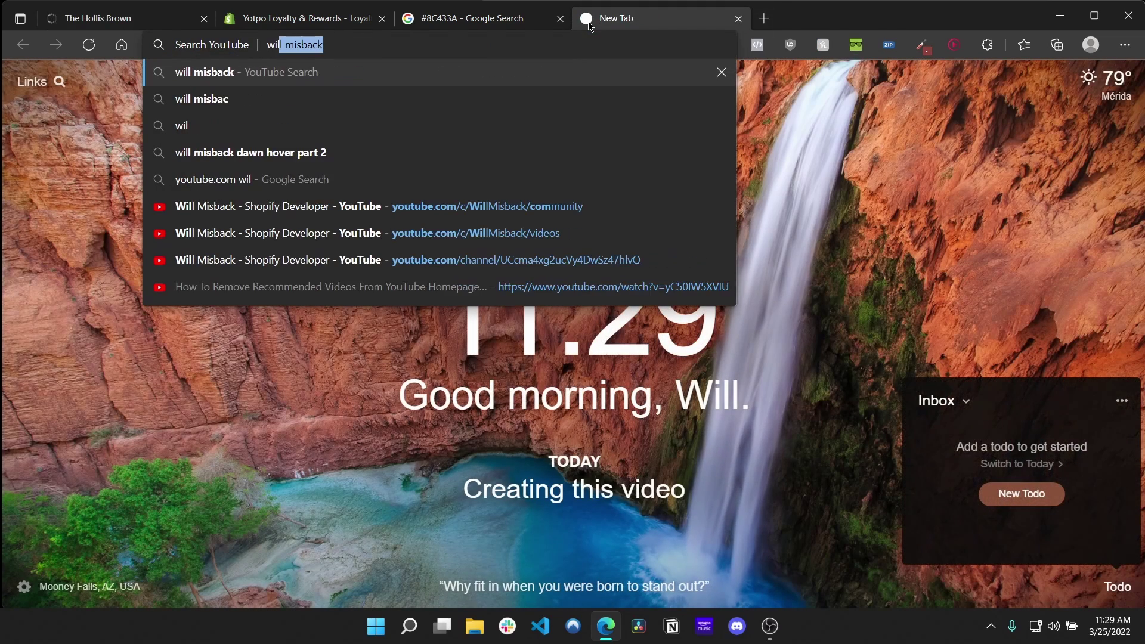
text(l misback)
key(Return)
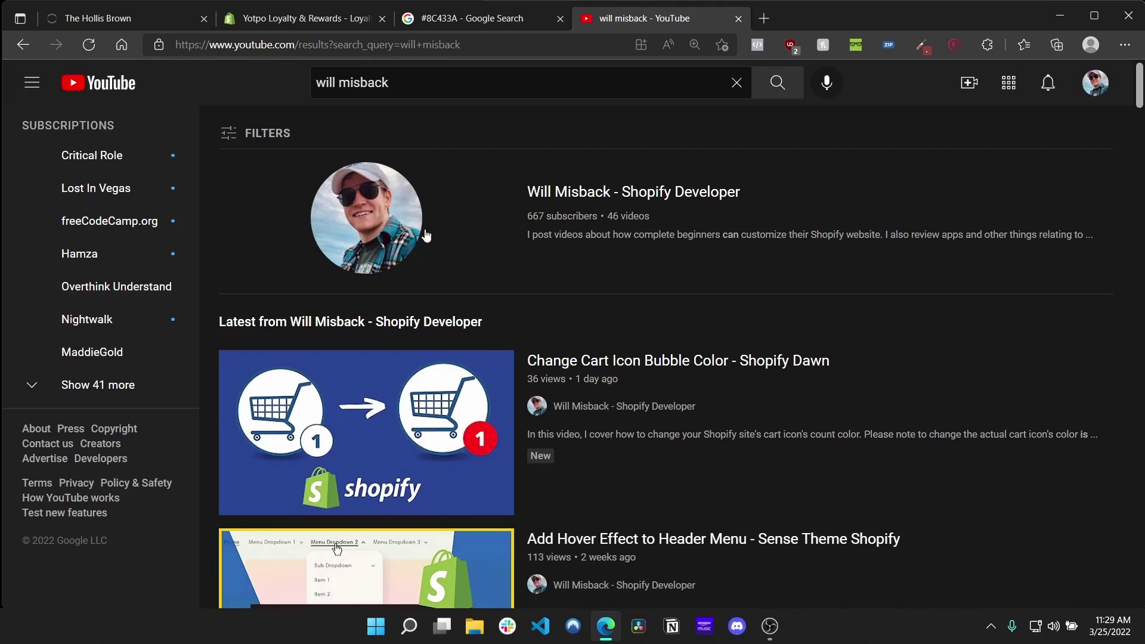
Open the channel's Videos and play 'Change Cart Icon Bubble Color - Shopify Dawn'
click(364, 227)
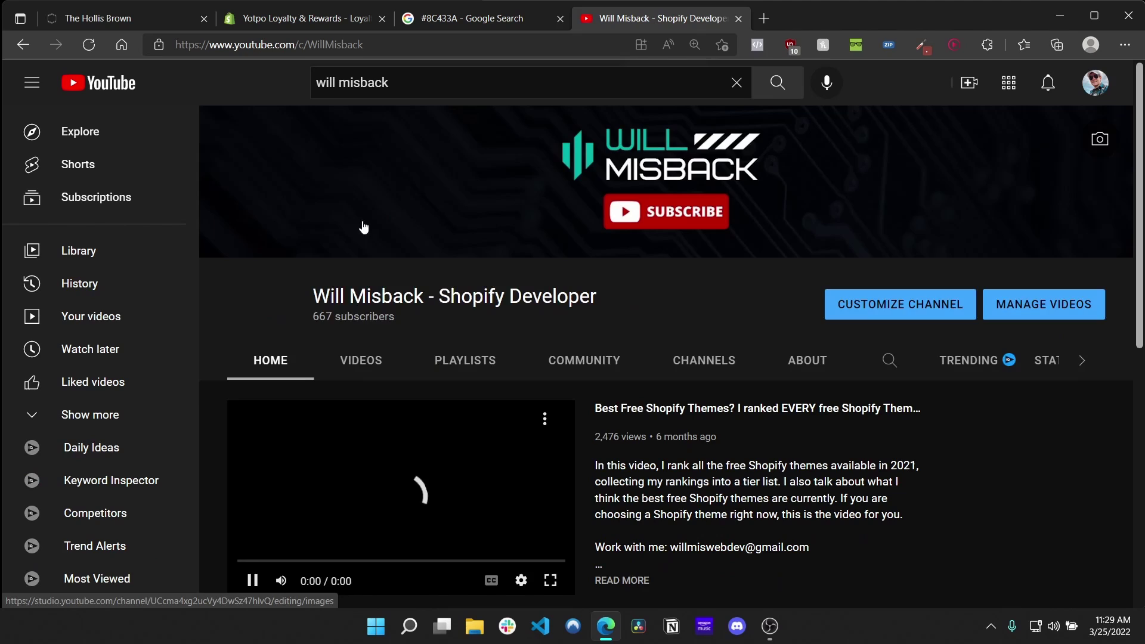
click(361, 360)
click(280, 477)
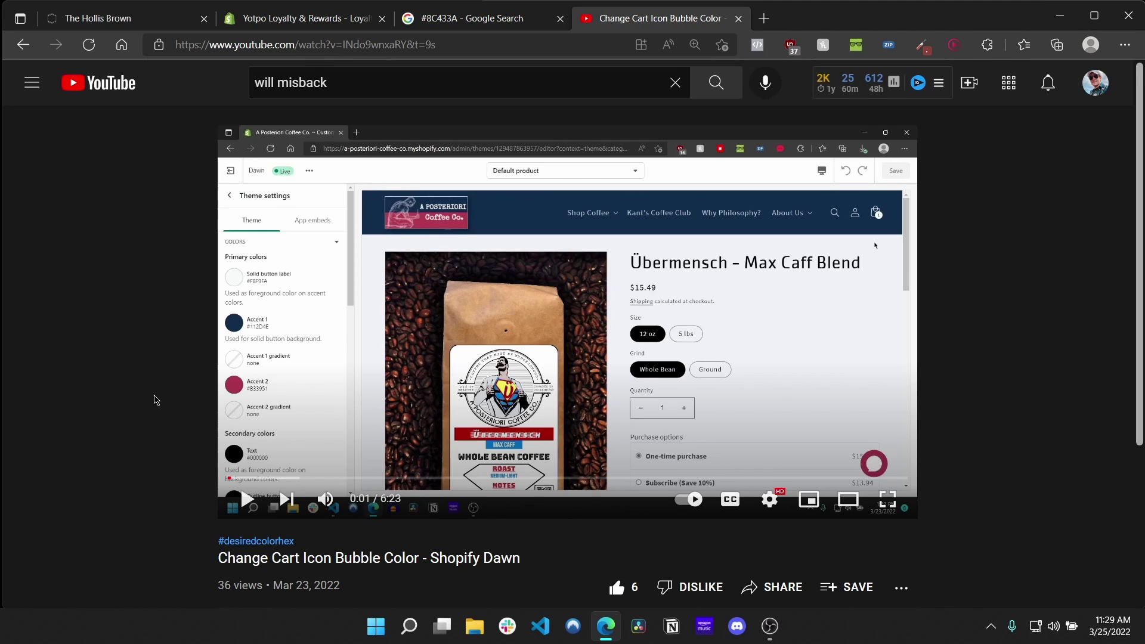
scroll(155, 398, down, 1)
scroll(156, 398, up, 1)
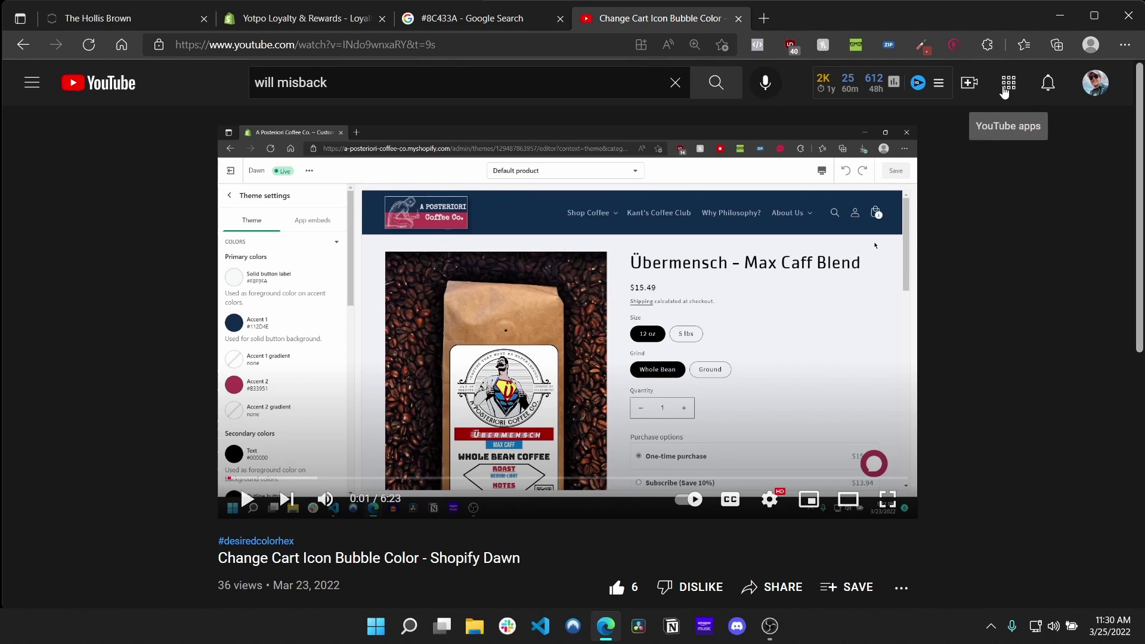
Show Unhook's hide options over the YouTube video page
click(954, 44)
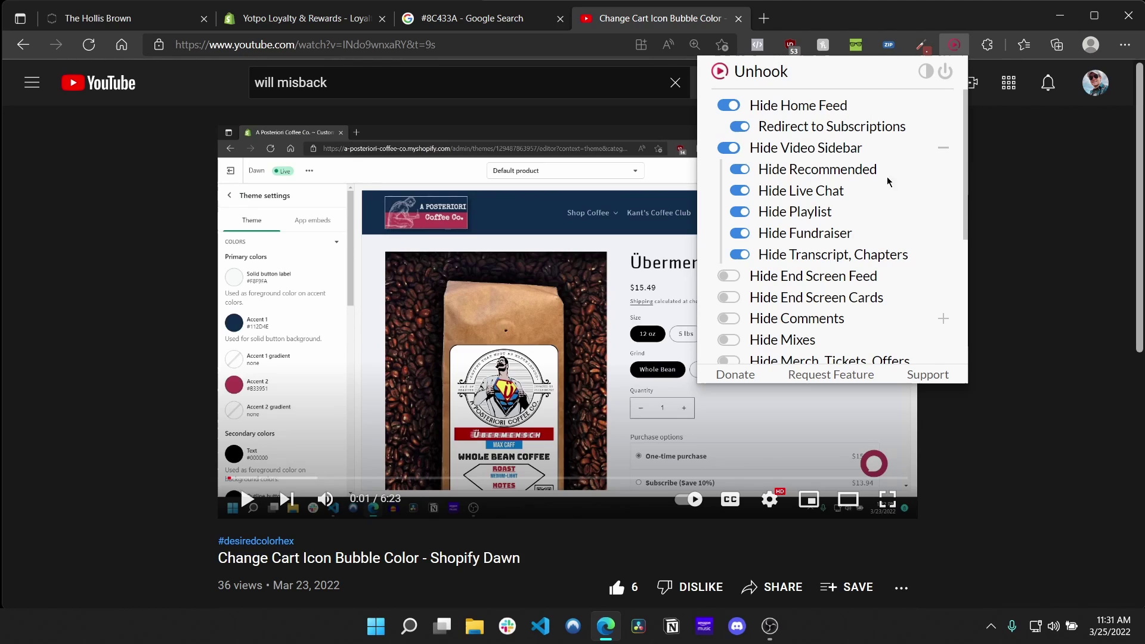
Open Grammarly for Chrome's Web Store page, close the Edge notice, and read its overview
click(964, 38)
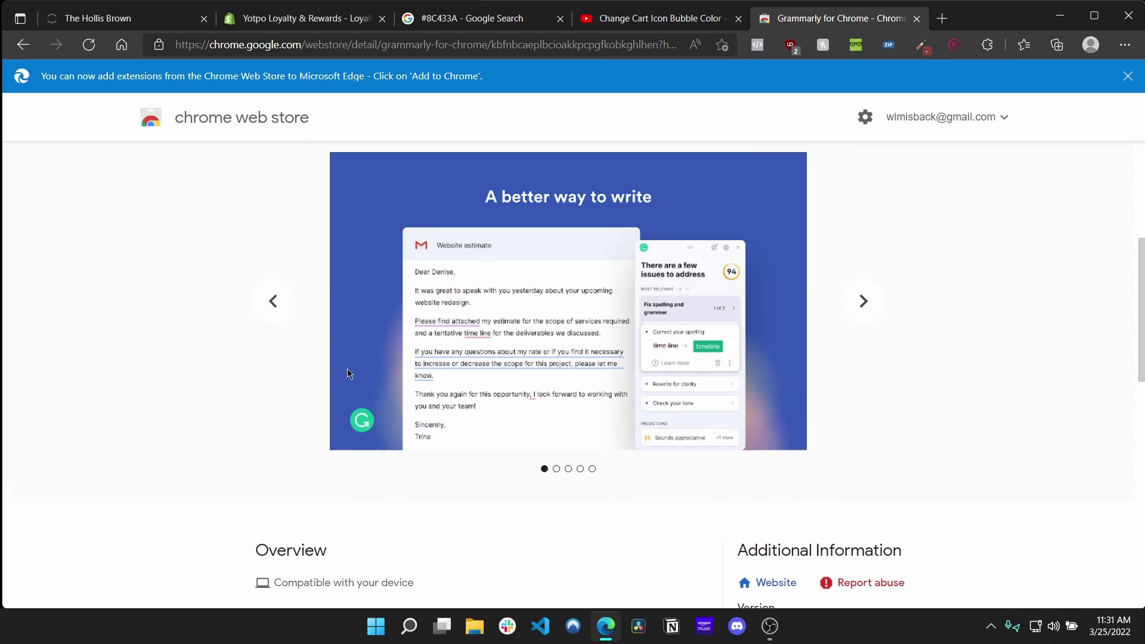
click(1128, 75)
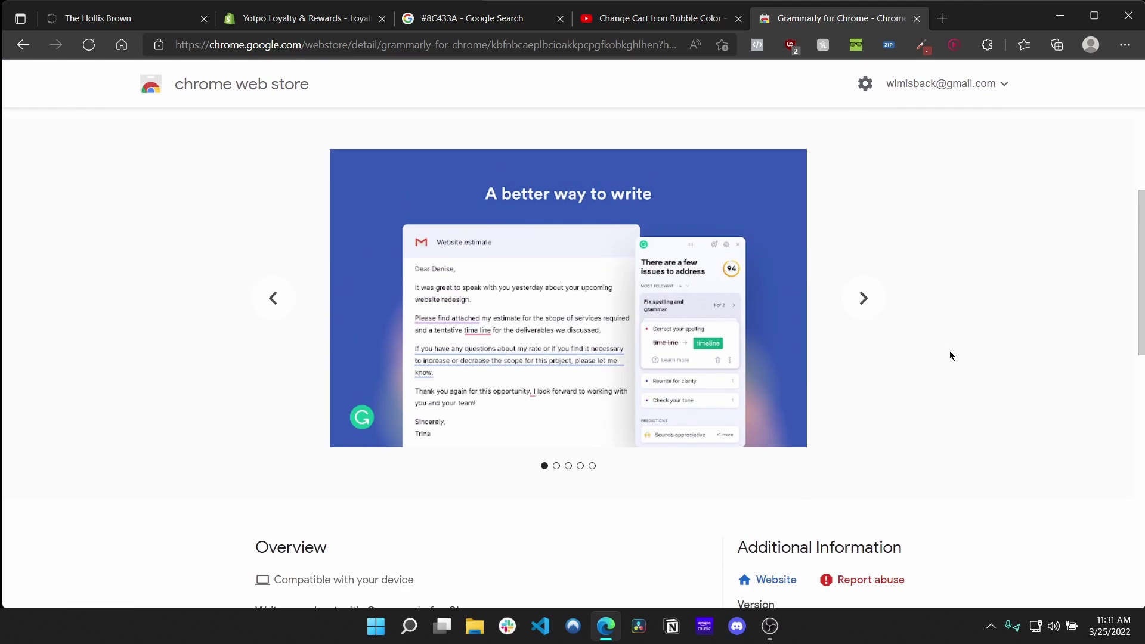
scroll(950, 351, up, 4)
scroll(711, 238, down, 4)
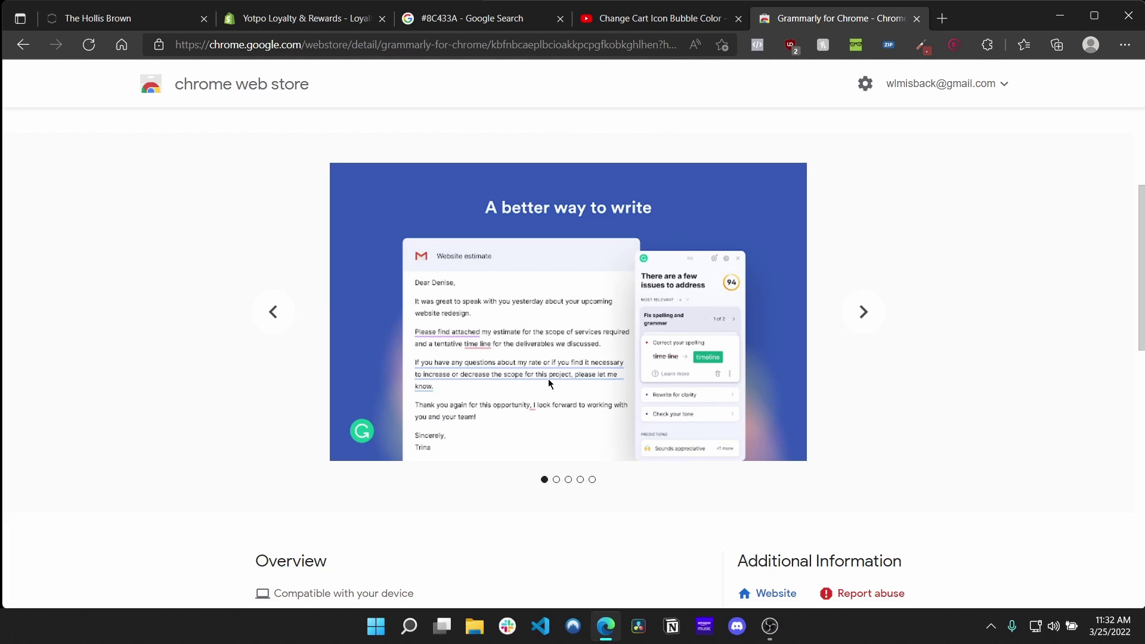
scroll(549, 379, up, 1)
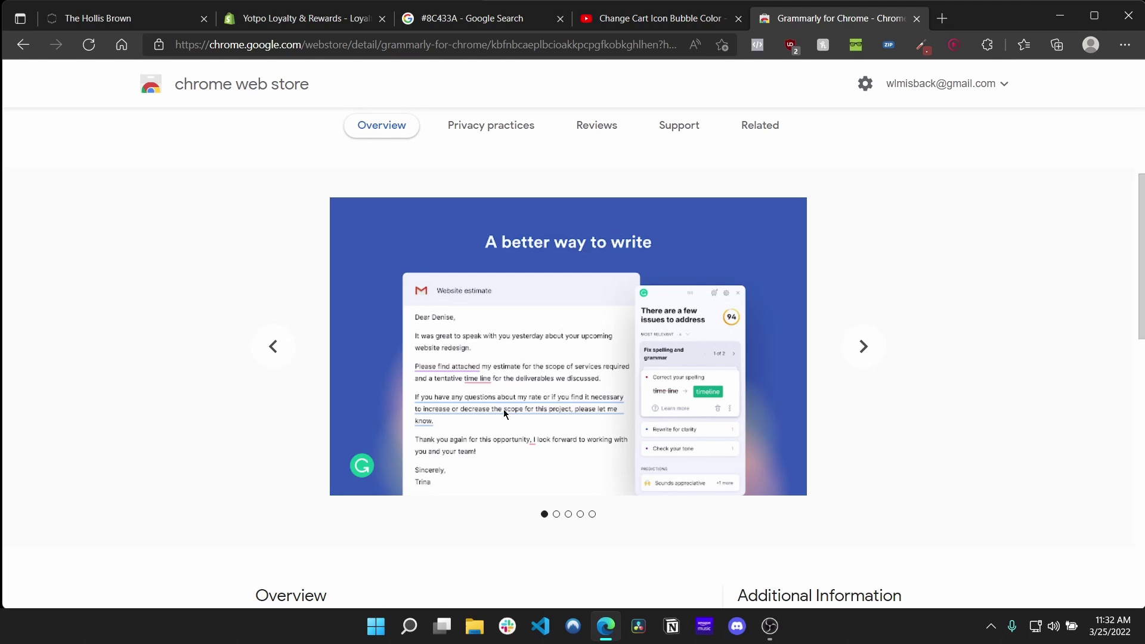
scroll(503, 409, down, 1)
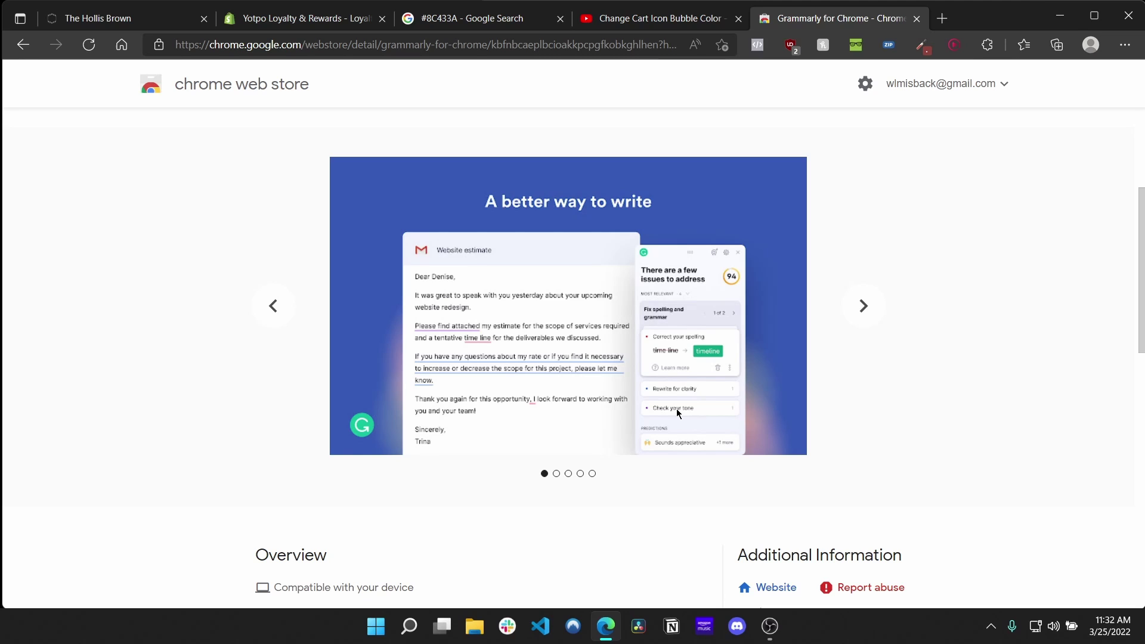
scroll(677, 413, down, 2)
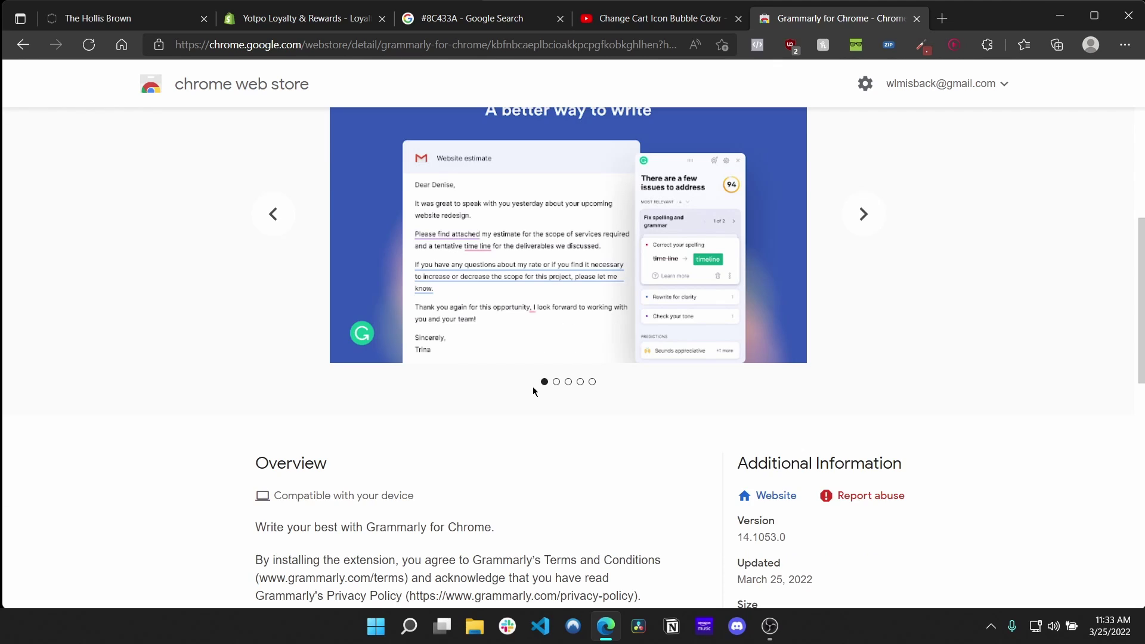
scroll(532, 386, up, 3)
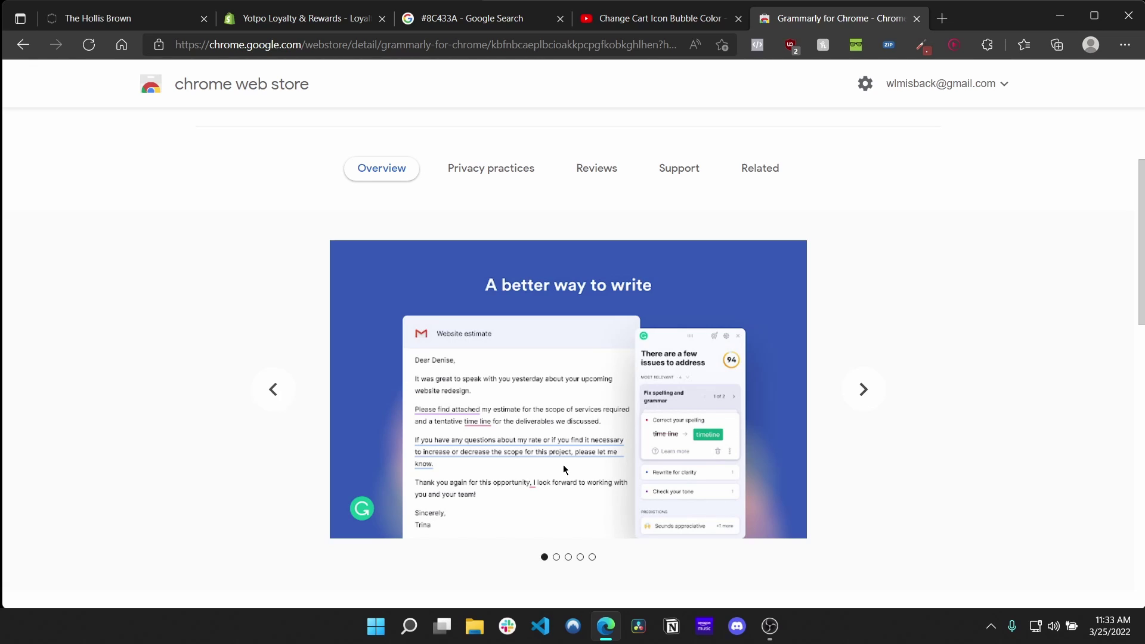
Scroll back to the listing's top showing 41,622 ratings, 10,000,000+ users and Add to Chrome
scroll(563, 470, down, 7)
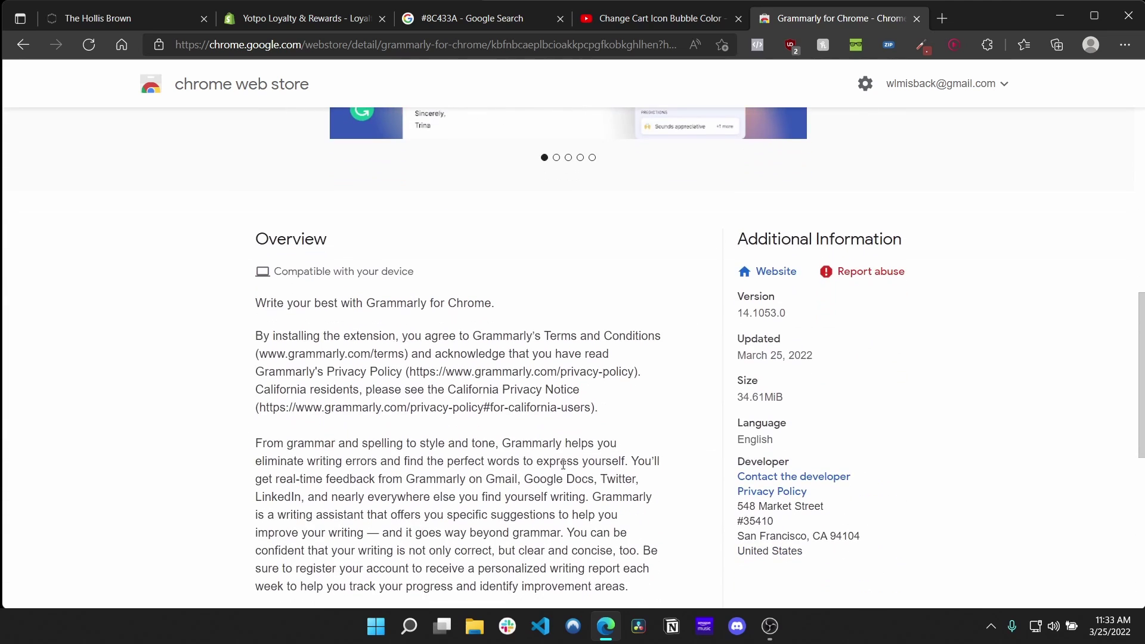
scroll(563, 469, up, 9)
scroll(563, 470, down, 2)
scroll(563, 469, up, 3)
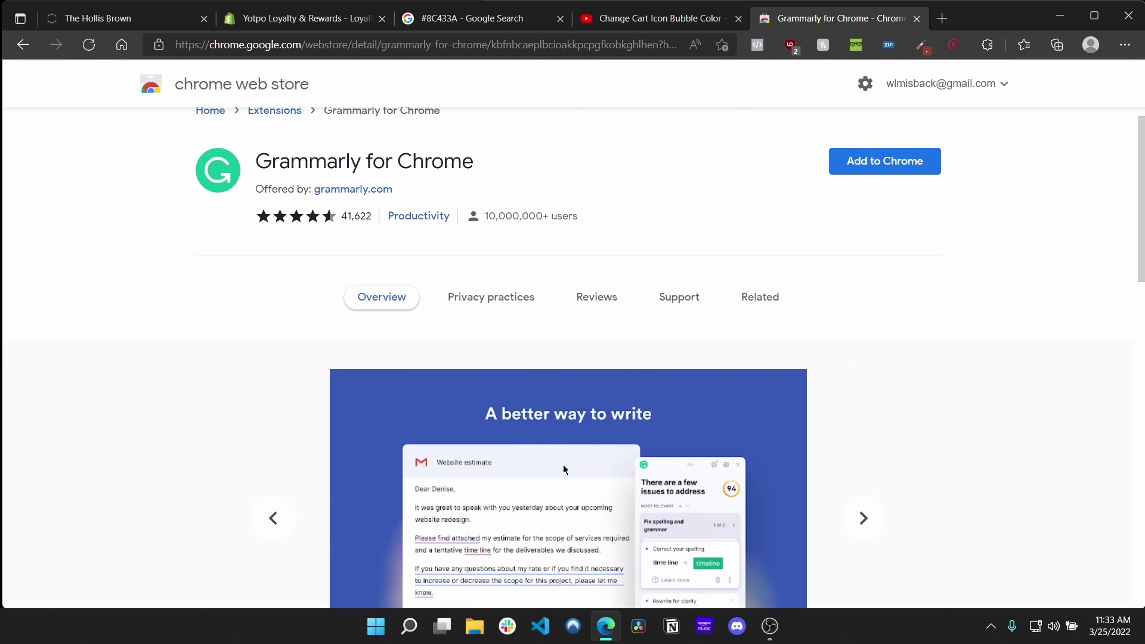
scroll(563, 469, down, 9)
scroll(564, 469, up, 9)
scroll(564, 469, down, 3)
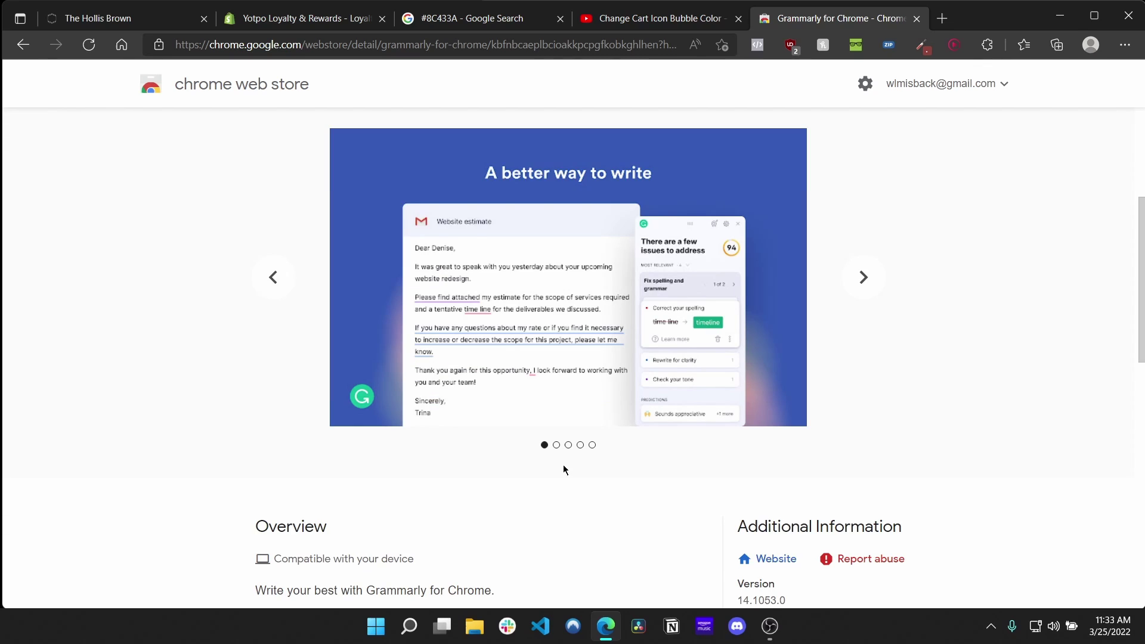
scroll(477, 346, up, 1)
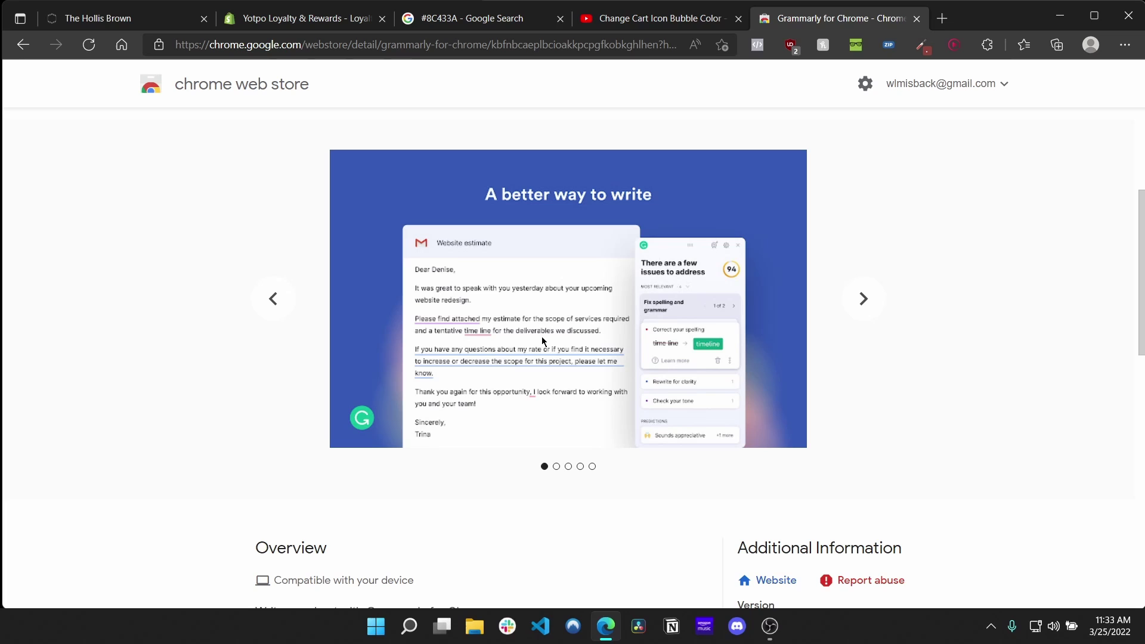
scroll(541, 341, up, 4)
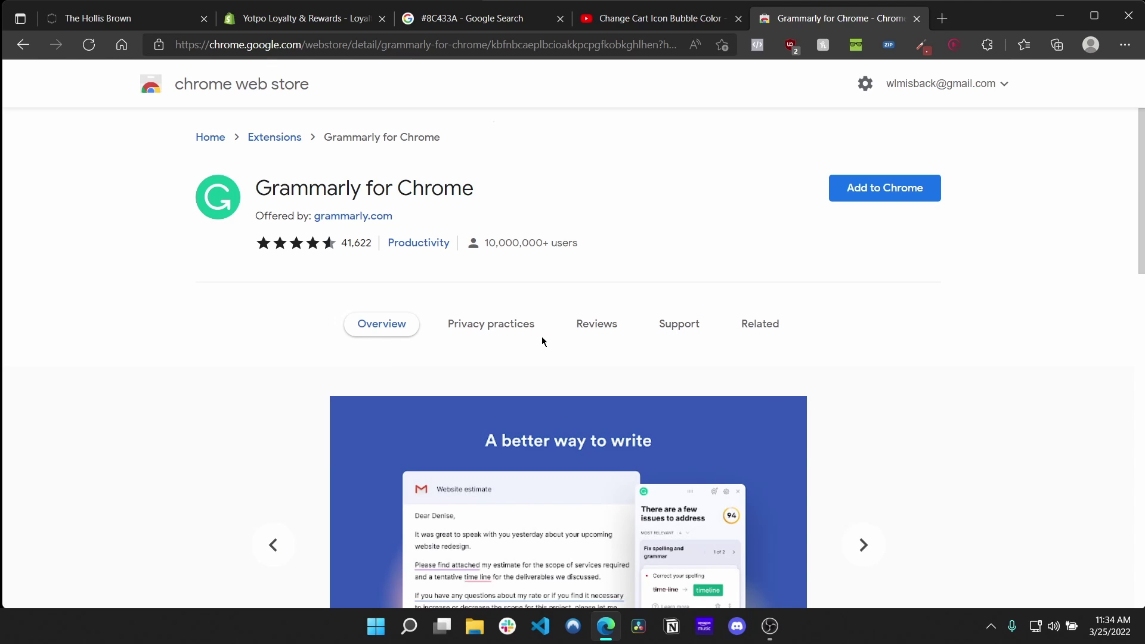